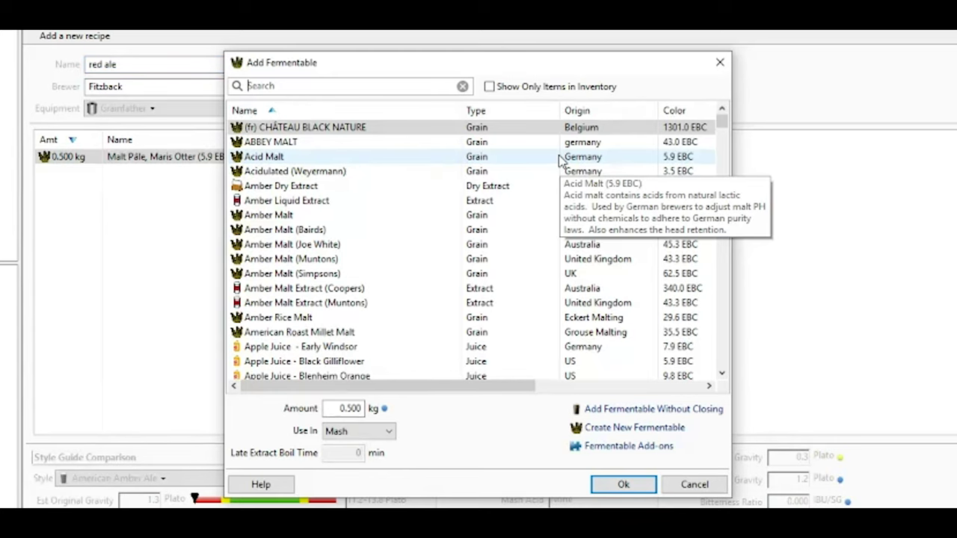
# - Add 0.500 kg each of Caramel Malt - 80L 6-Row (Briess) and Roasted Barley (Bairds) to the red ale recipe
pyautogui.write('aram')
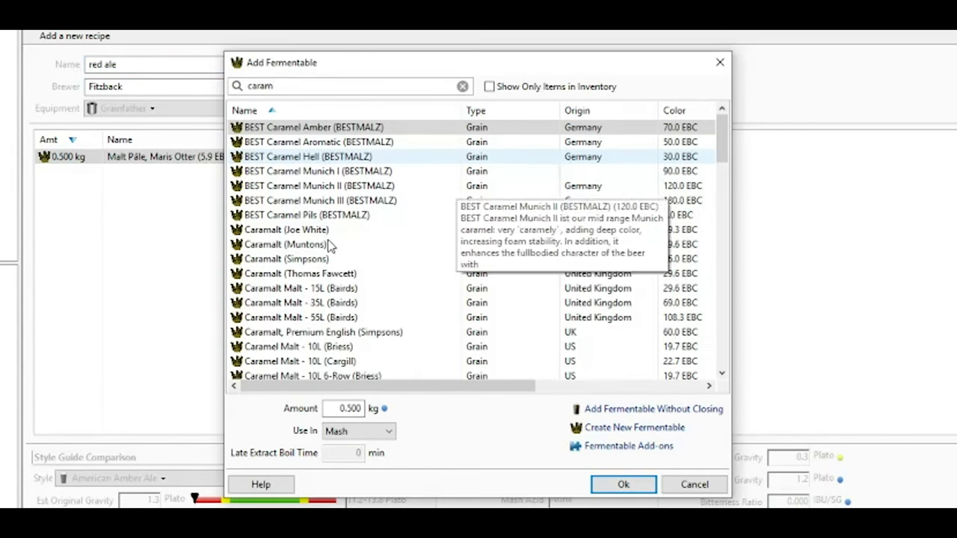
pyautogui.scroll(-7, 351, 310)
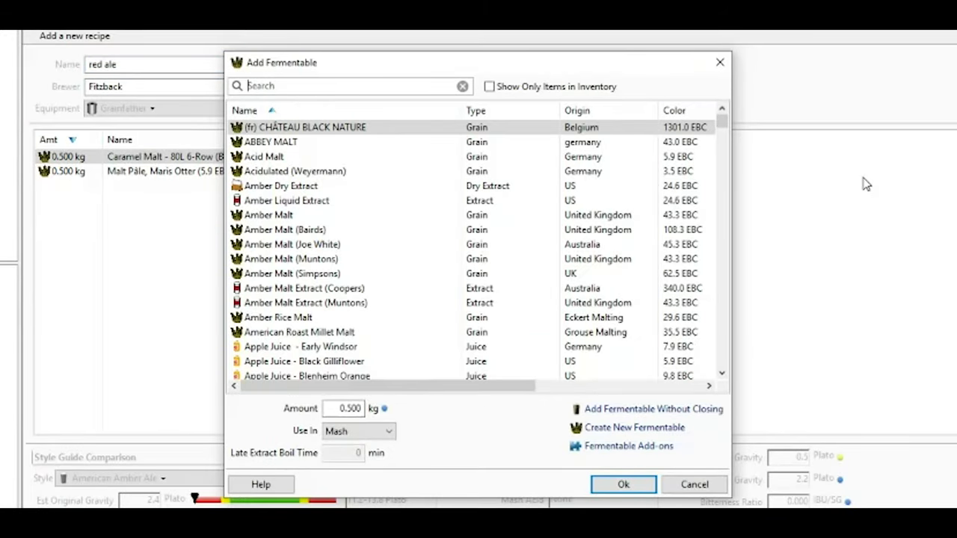
pyautogui.write('oas')
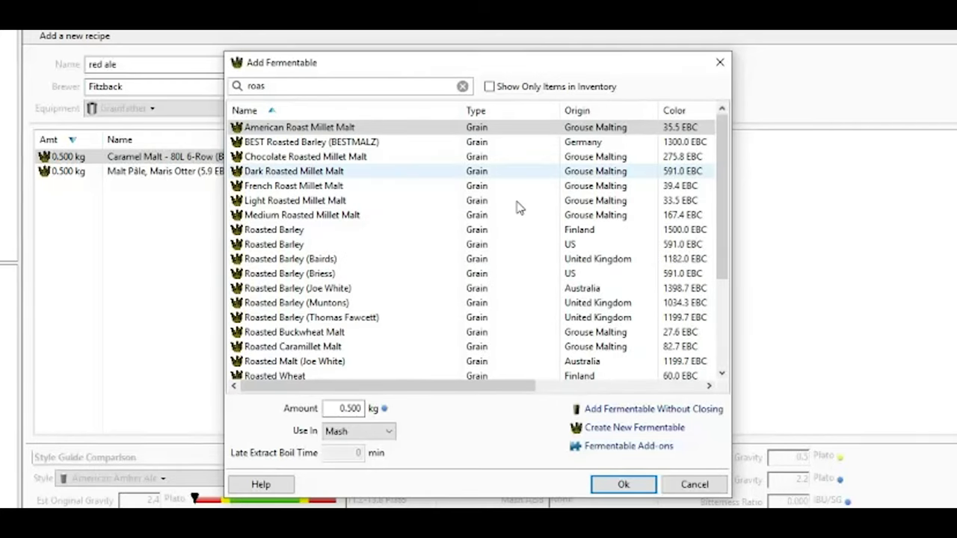
pyautogui.click(364, 259)
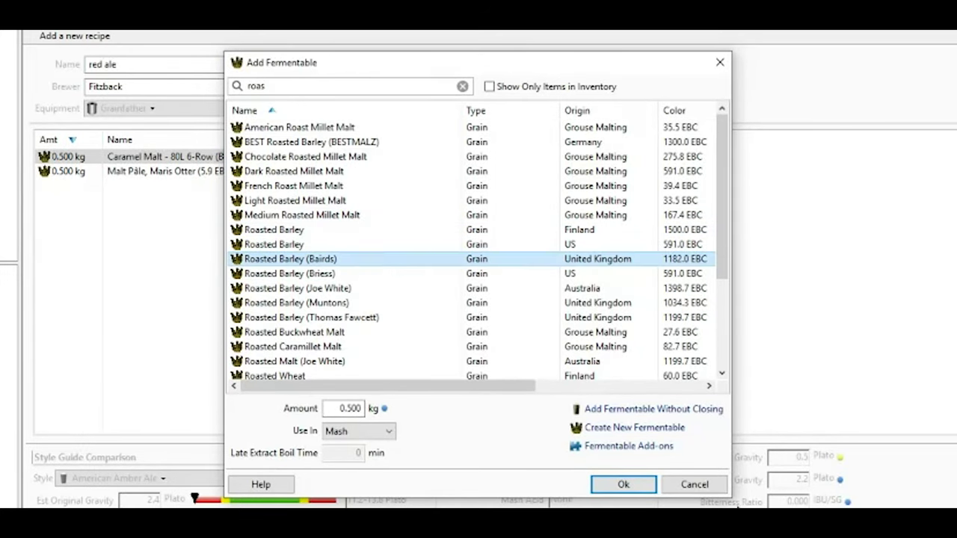
pyautogui.click(624, 485)
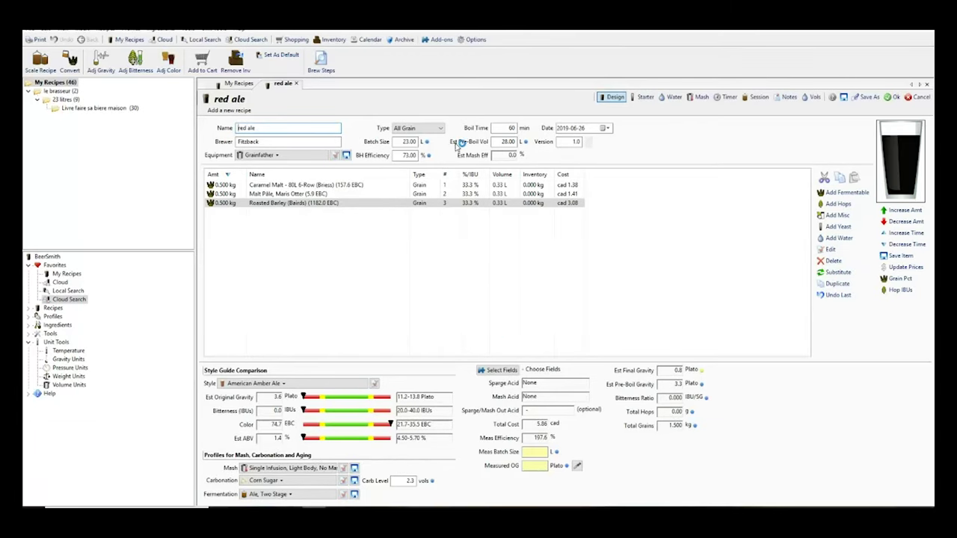
# - Add 0.500 kg of Carapils (Briess) to the recipe's fermentables
pyautogui.write('cara')
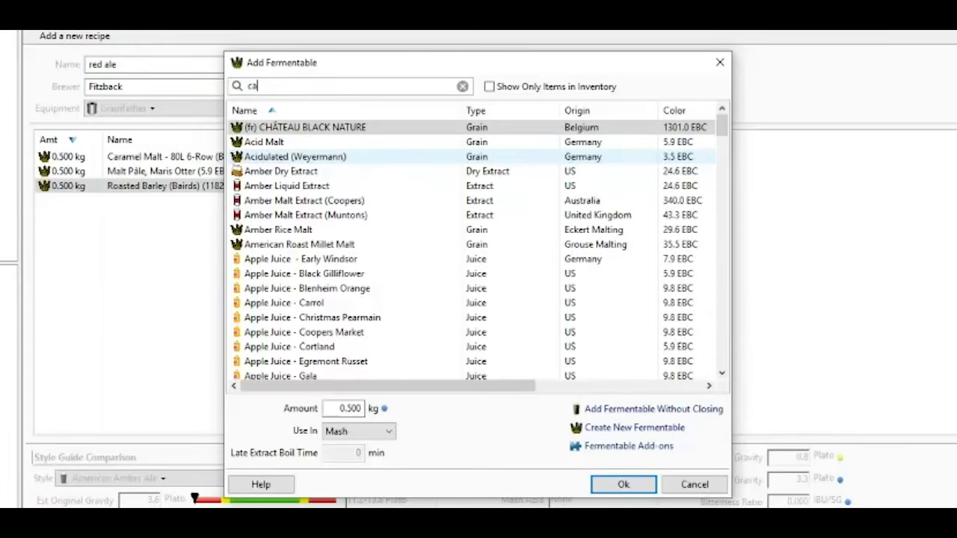
pyautogui.write('p')
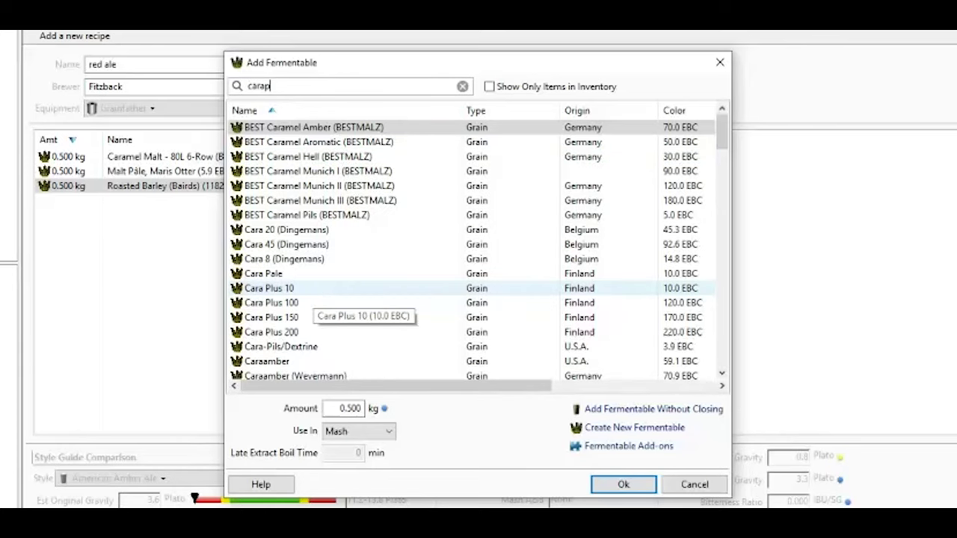
pyautogui.doubleClick(291, 127)
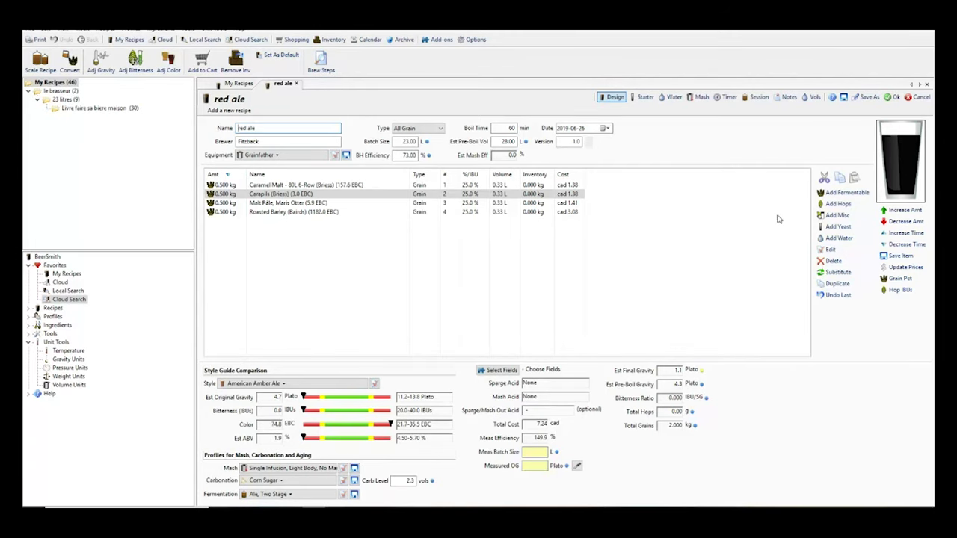
# - Add 10 g of United Kingdom Fuggle hops with a 60-minute boil to the recipe
pyautogui.click(838, 204)
pyautogui.write('fu')
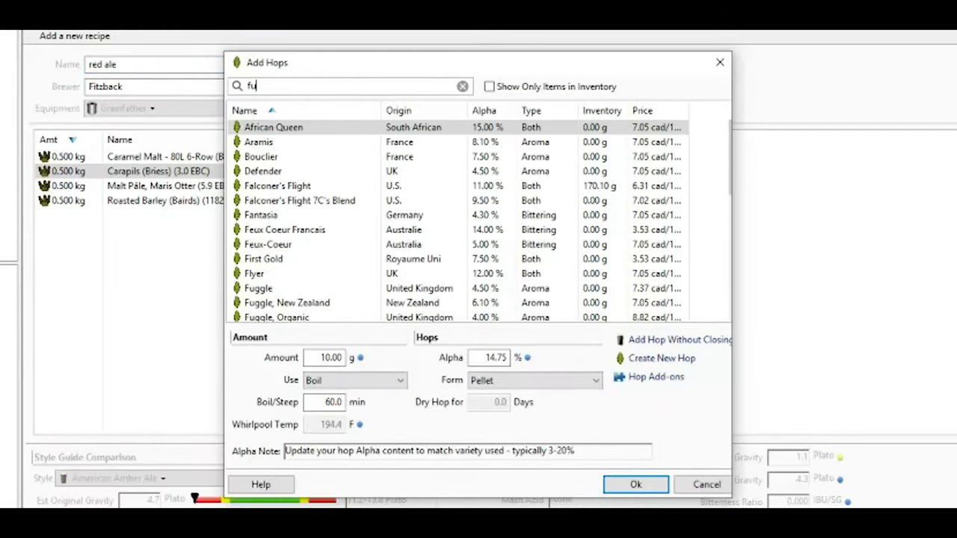
pyautogui.write('g')
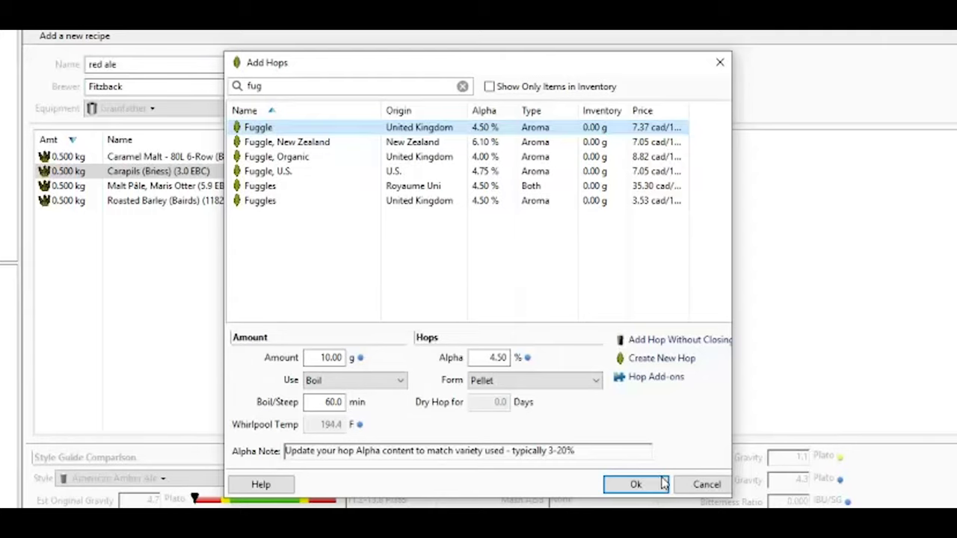
pyautogui.click(636, 484)
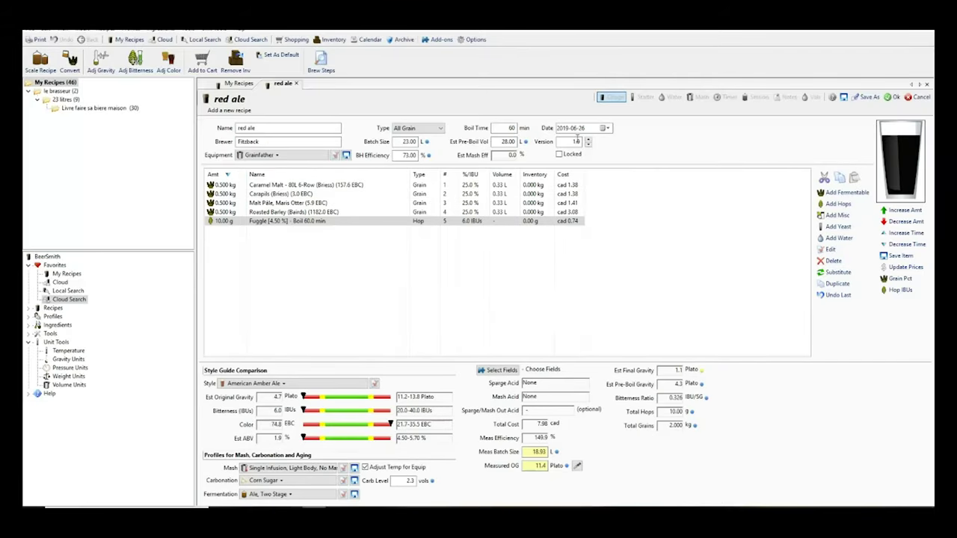
# - Add a second 10 g addition of United Kingdom Fuggle hops with a 5-minute boil
pyautogui.click(839, 203)
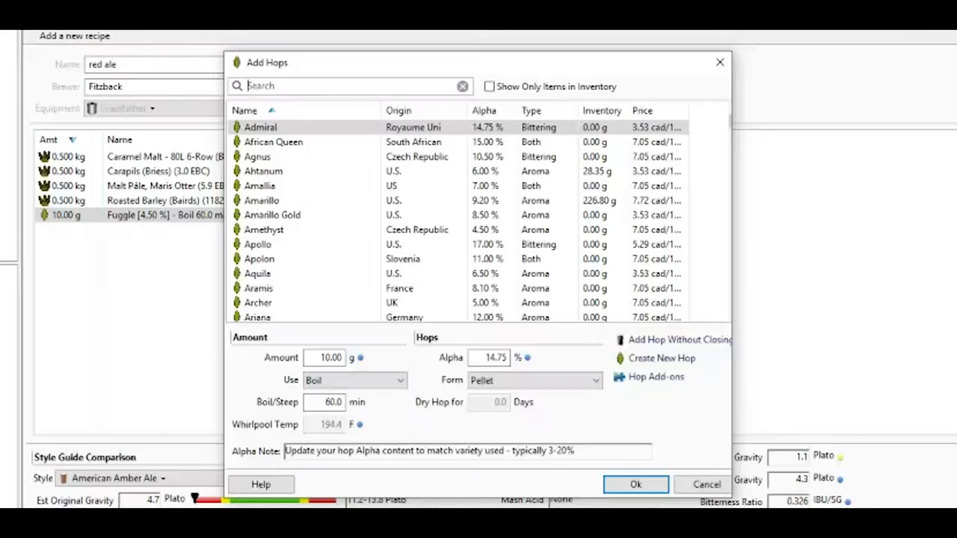
pyautogui.write('fug')
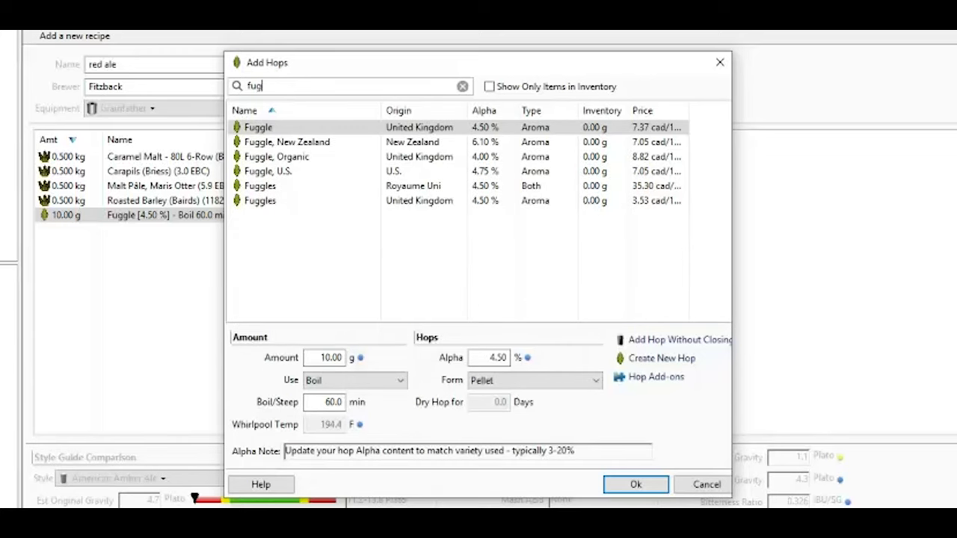
pyautogui.click(293, 128)
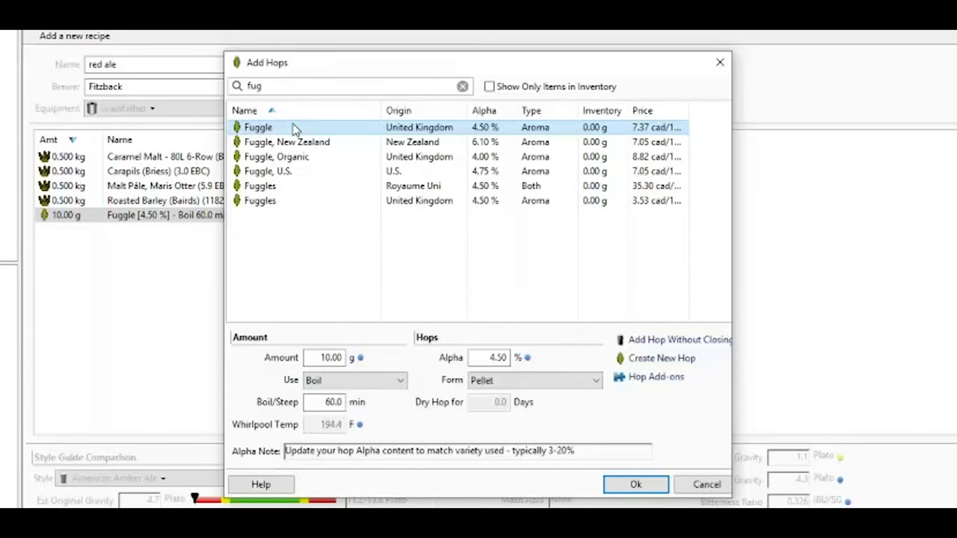
pyautogui.click(333, 403)
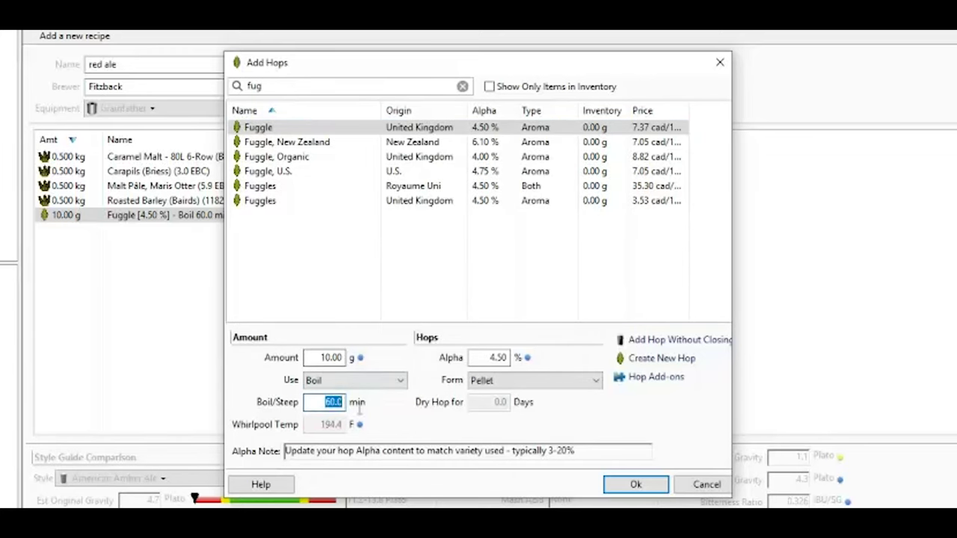
pyautogui.write('05')
pyautogui.press('Return')
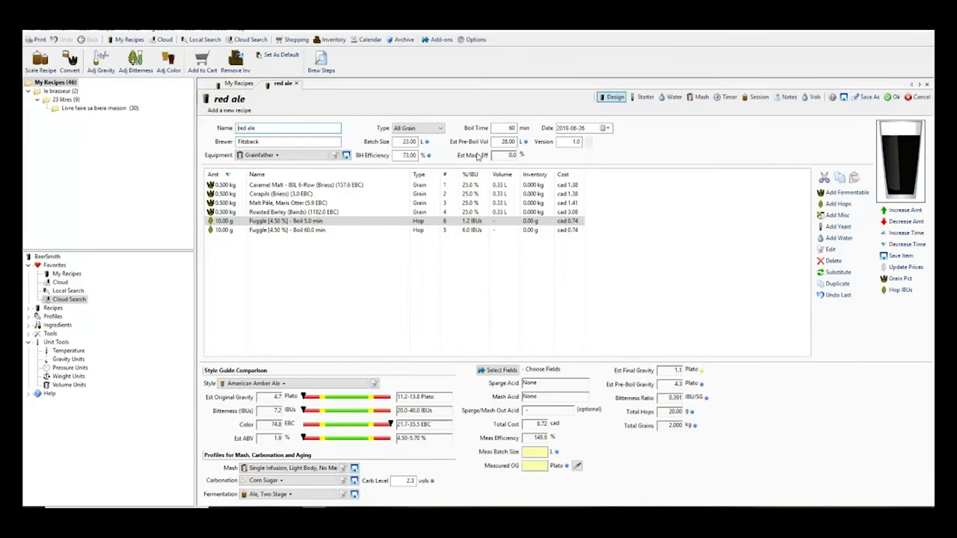
# - Add one package of White Labs WLP004 Irish Ale Yeast to the recipe
pyautogui.click(837, 227)
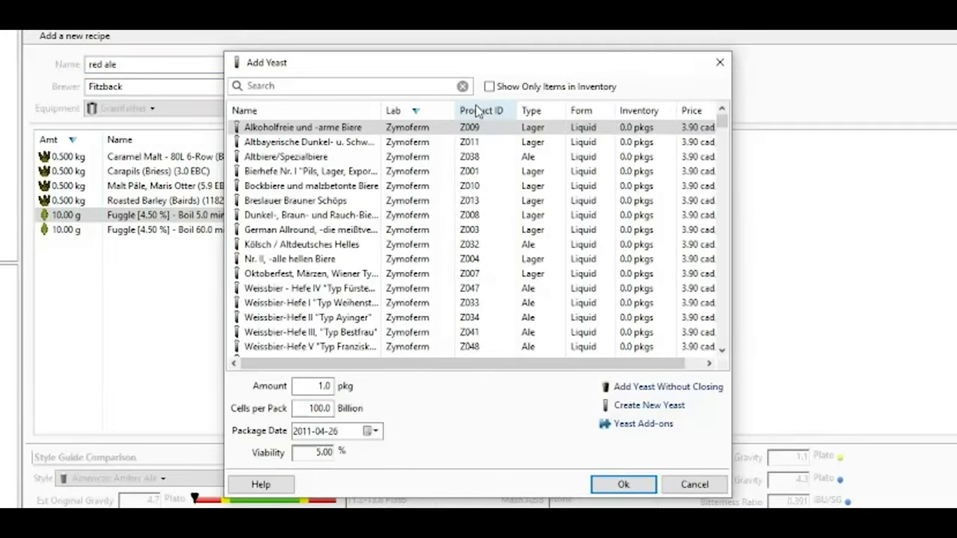
pyautogui.write('wlp004')
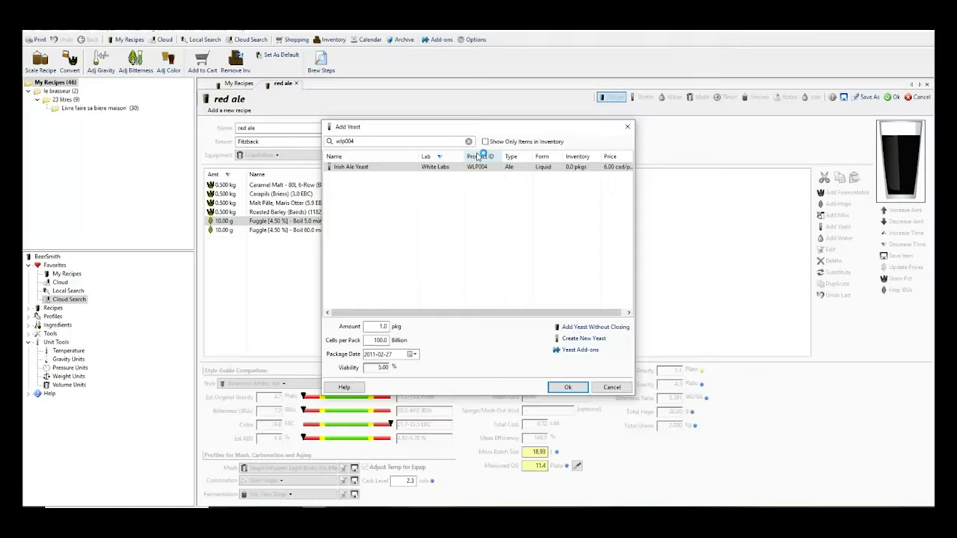
pyautogui.press('Return')
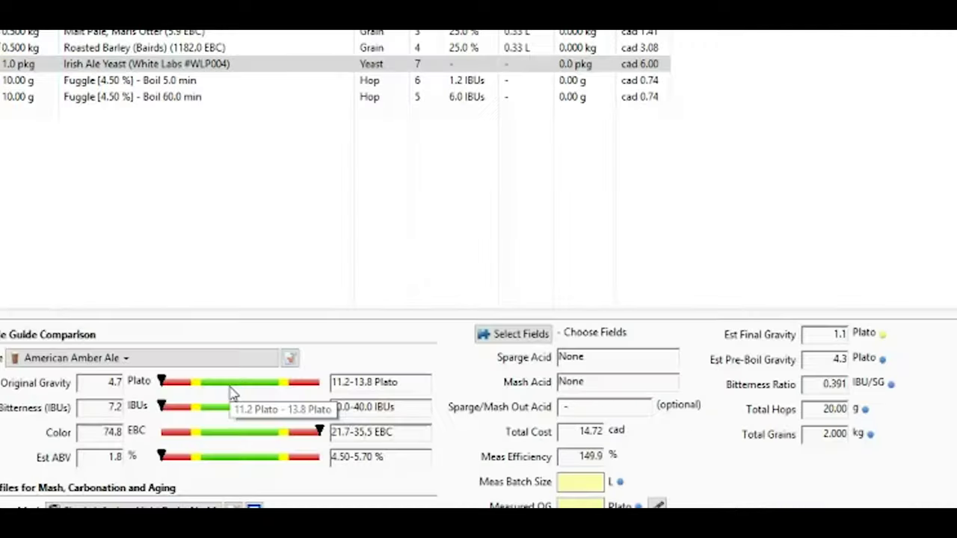
# - Adjust the recipe's desired original gravity to 11.5 Plato
pyautogui.doubleClick(342, 404)
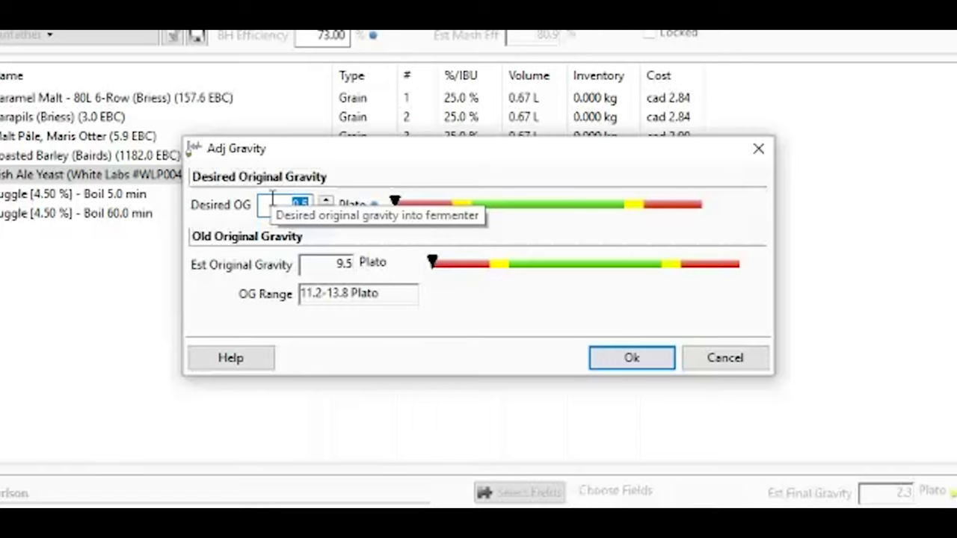
pyautogui.write('11.5')
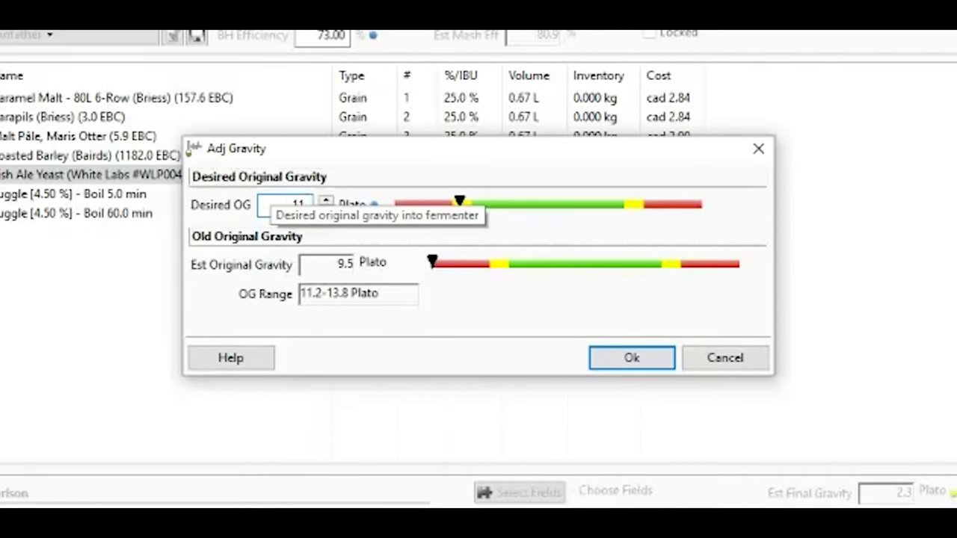
pyautogui.press('Return')
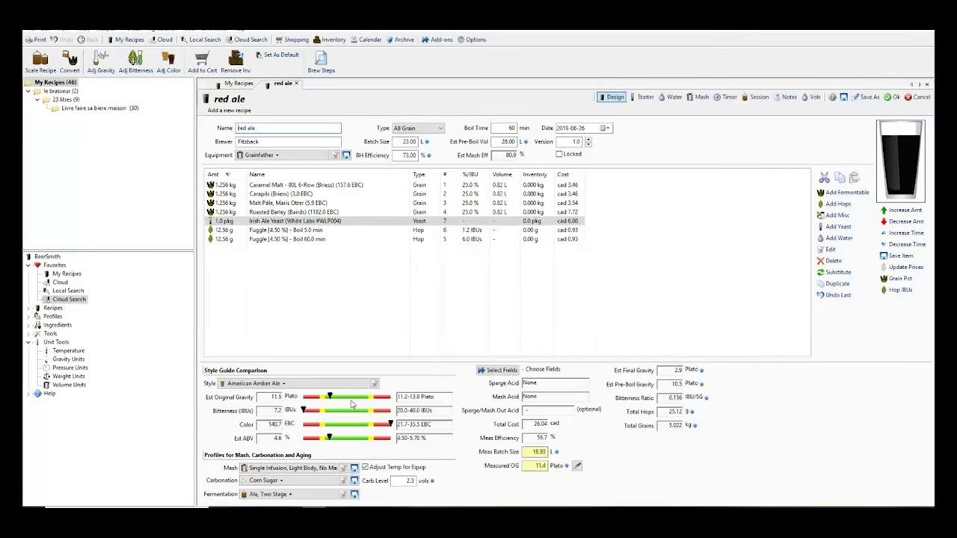
# - Raise the recipe's desired original gravity to 12.6 Plato and apply it
pyautogui.click(354, 400)
pyautogui.click(408, 233)
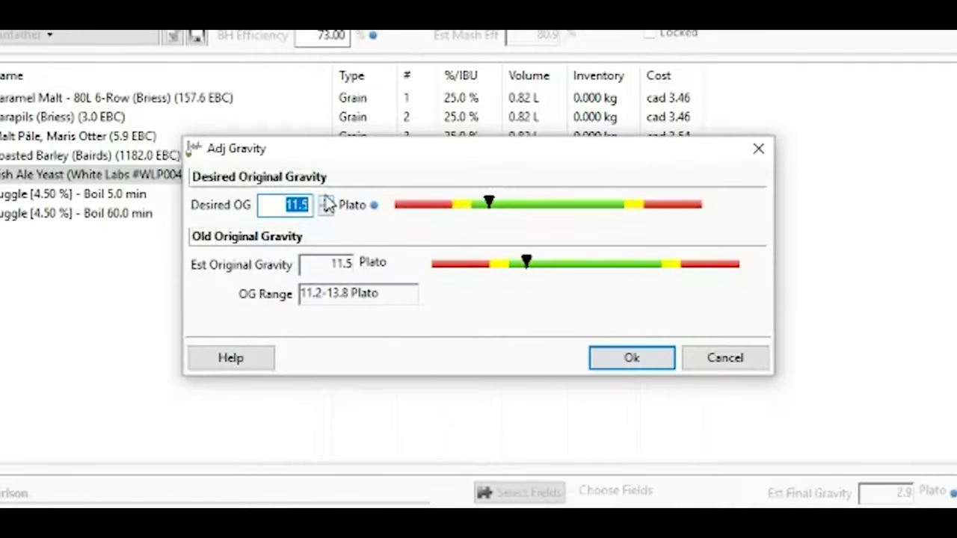
pyautogui.click(408, 233)
pyautogui.click(327, 200)
pyautogui.click(327, 200)
pyautogui.click(326, 200)
pyautogui.click(326, 200)
pyautogui.click(327, 200)
pyautogui.click(326, 200)
pyautogui.click(327, 200)
pyautogui.click(327, 200)
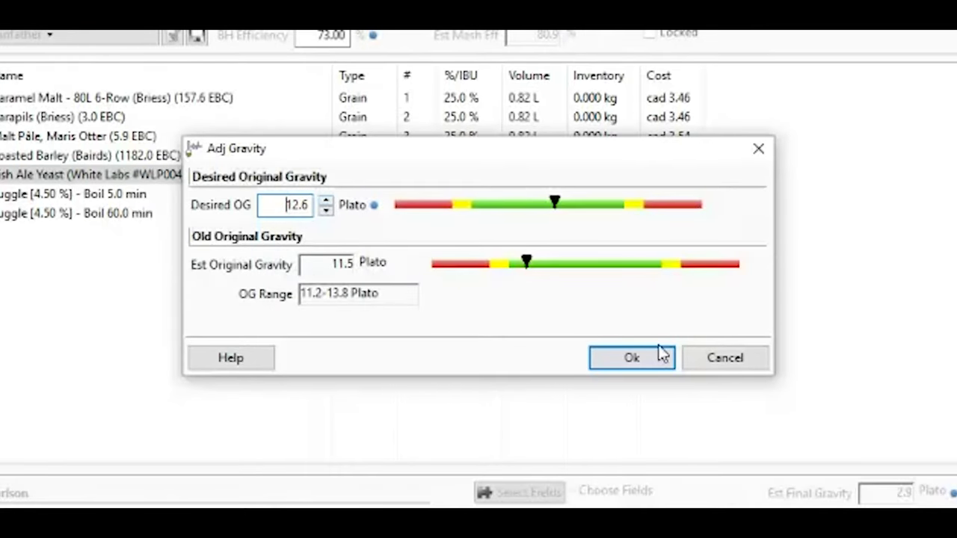
pyautogui.click(656, 367)
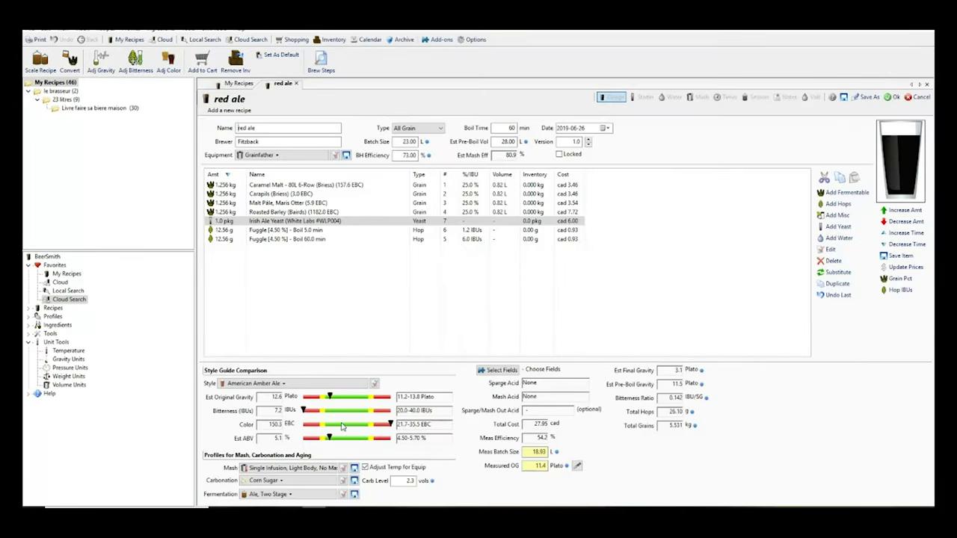
# - Open the recipe's color adjustment and enter a desired color of 25 EBC
pyautogui.click(346, 431)
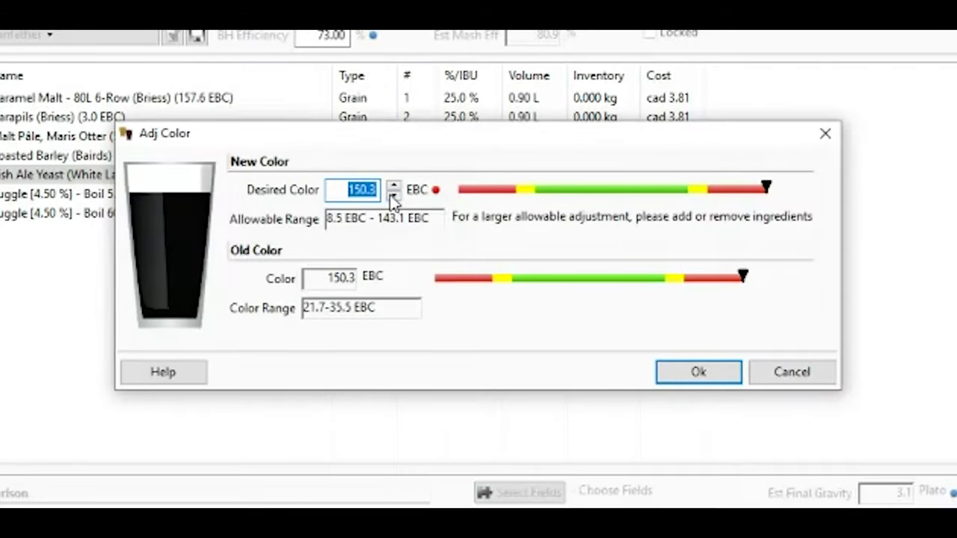
pyautogui.click(438, 231)
pyautogui.click(438, 231)
pyautogui.click(393, 196)
pyautogui.click(393, 196)
pyautogui.click(393, 196)
pyautogui.click(393, 196)
pyautogui.click(392, 196)
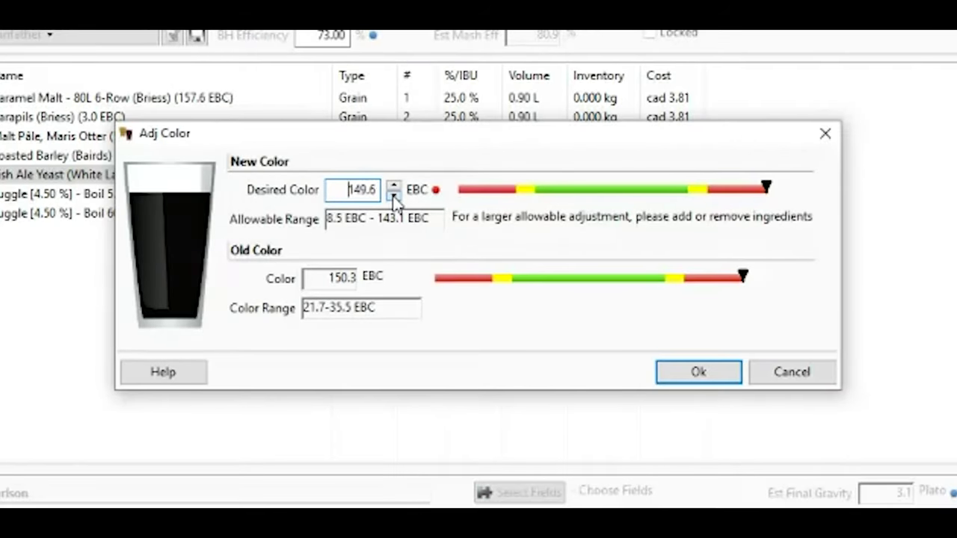
pyautogui.doubleClick(346, 192)
pyautogui.write('10')
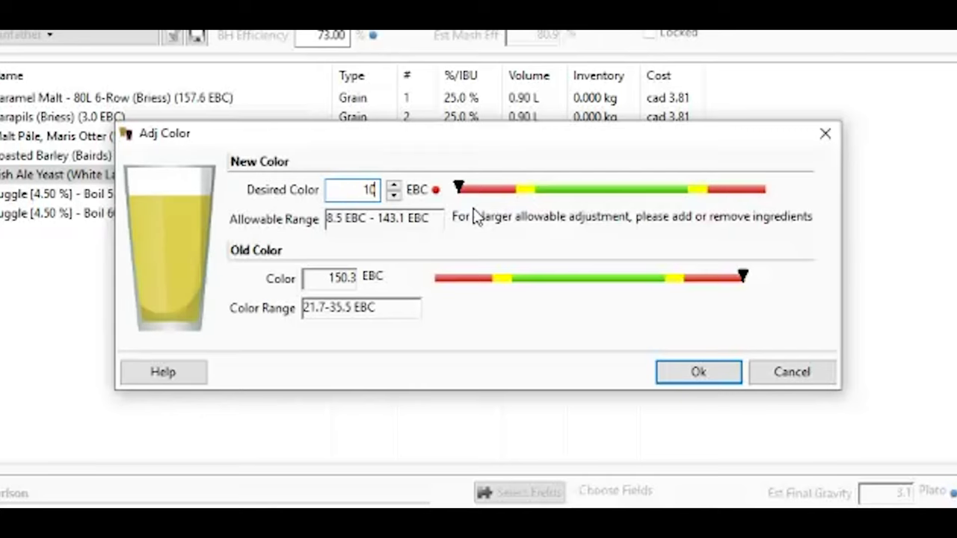
pyautogui.press('BackSpace')
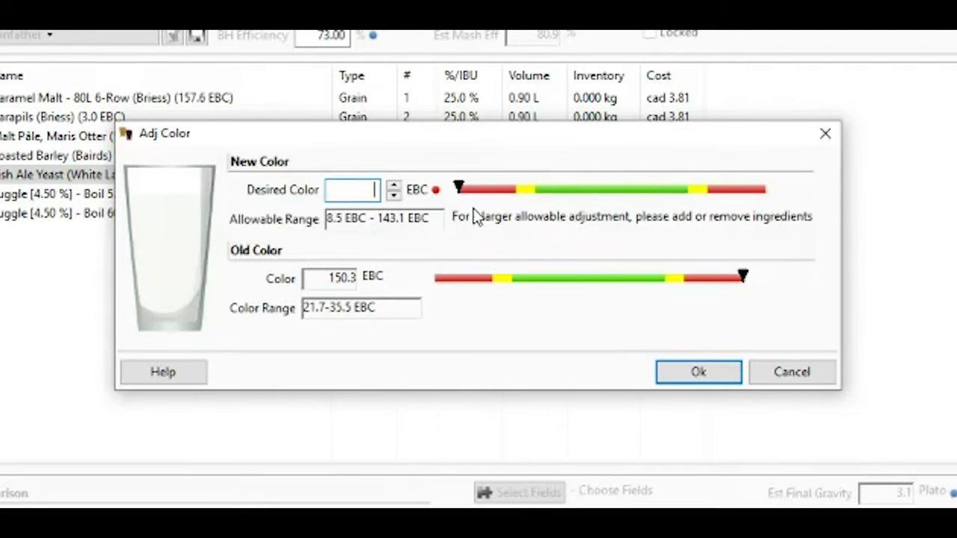
pyautogui.write('25')
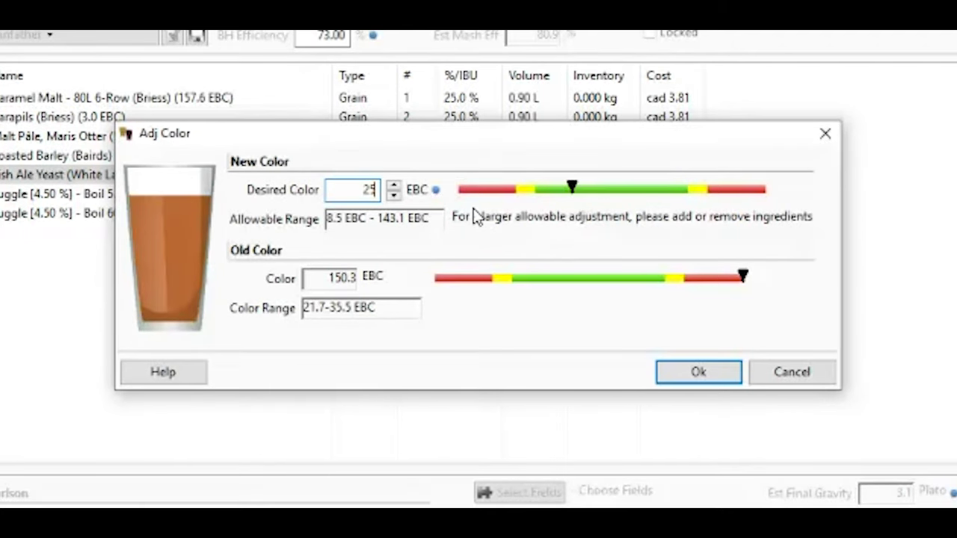
# - Fine-tune the desired color to 26.0 EBC and apply the adjustment to the recipe
pyautogui.click(393, 185)
pyautogui.click(394, 186)
pyautogui.click(393, 185)
pyautogui.click(393, 186)
pyautogui.click(394, 186)
pyautogui.click(393, 186)
pyautogui.click(393, 186)
pyautogui.click(393, 185)
pyautogui.click(393, 186)
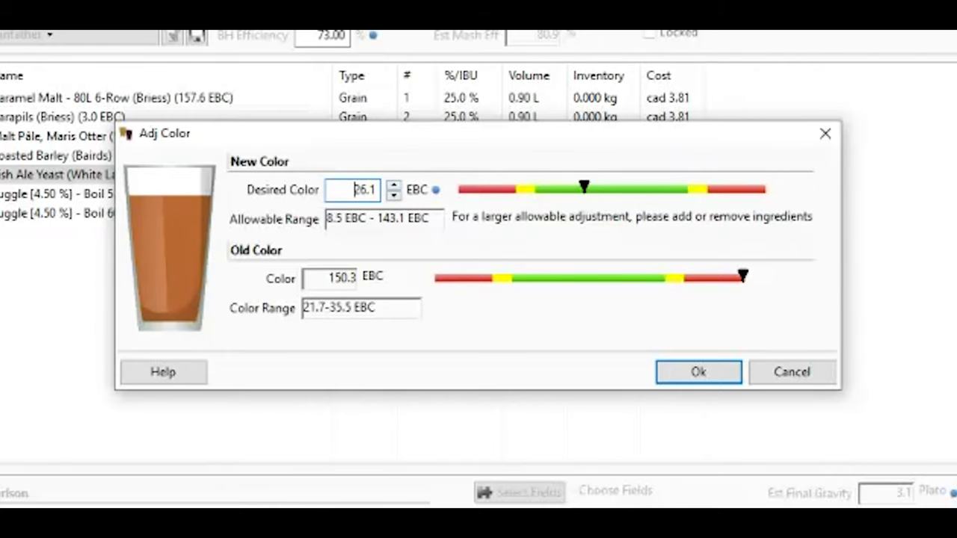
pyautogui.click(393, 195)
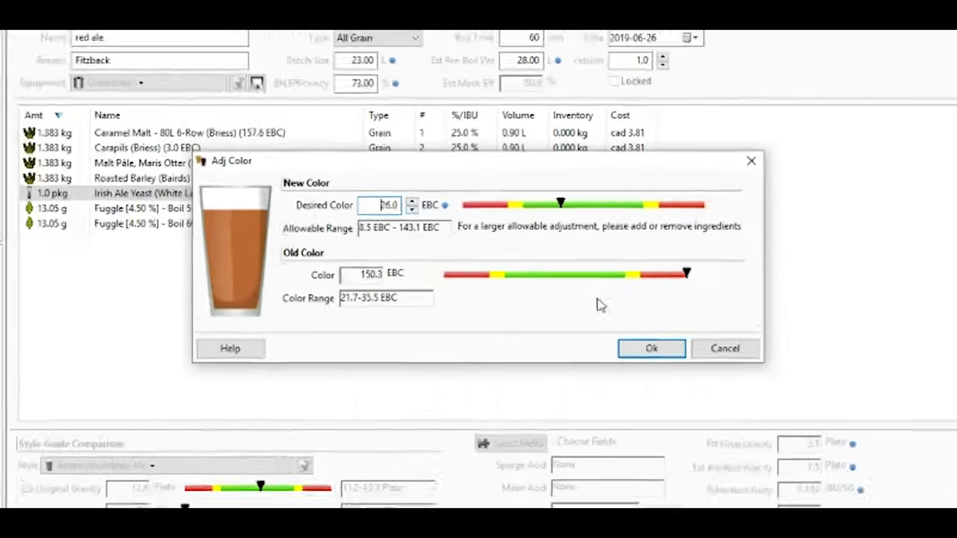
pyautogui.click(651, 349)
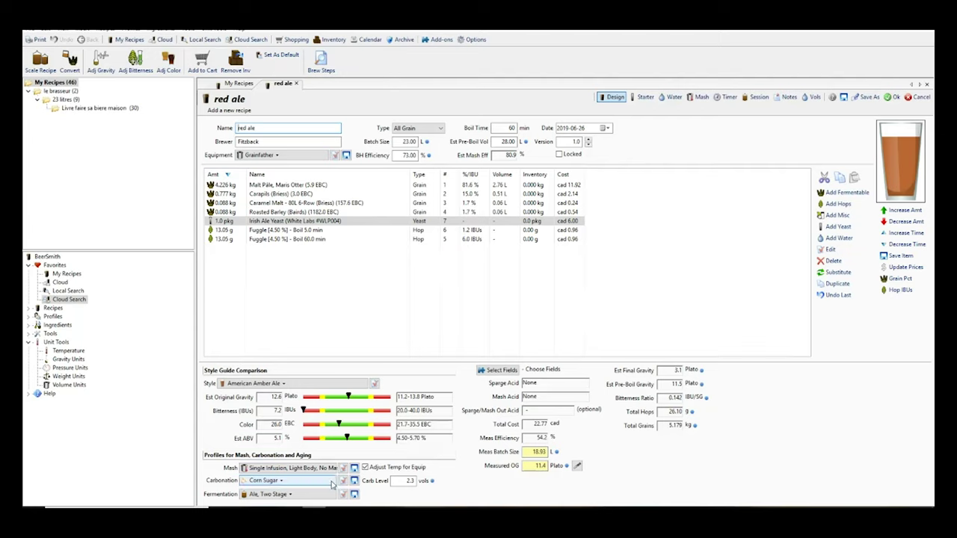
# - Open the grain percentages and enter 80% for Maris Otter, 23% for Caramel Malt 80L and 1.5% for Roasted Barley
pyautogui.click(899, 279)
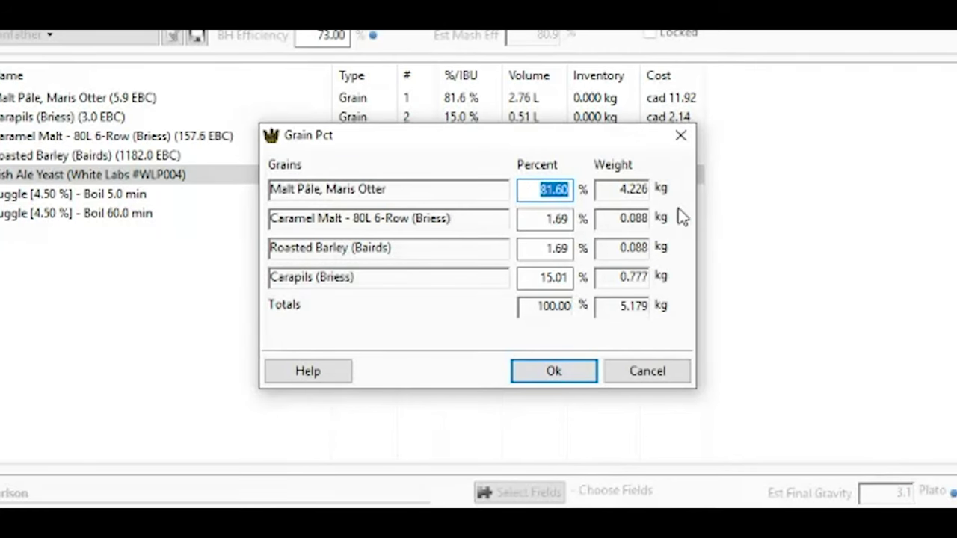
pyautogui.write('80')
pyautogui.click(534, 216)
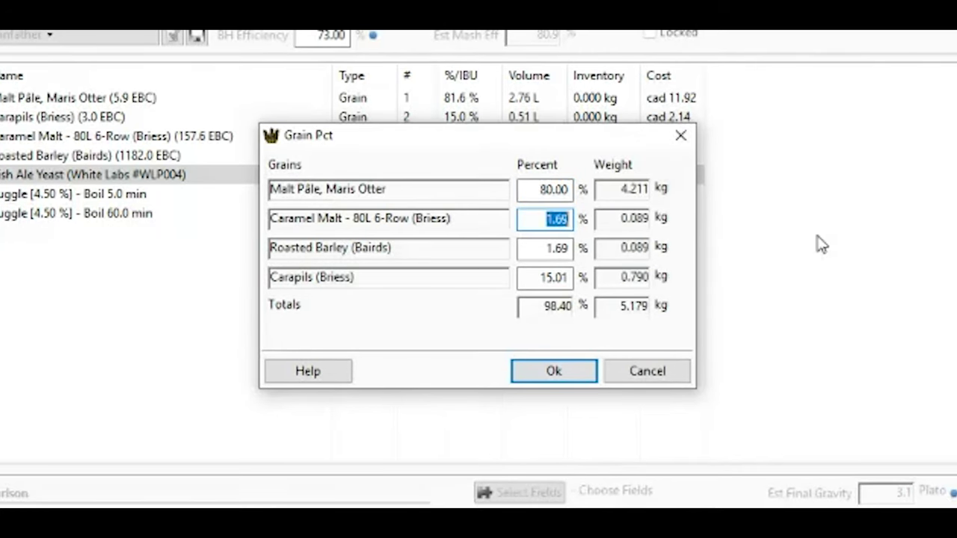
pyautogui.write('23')
pyautogui.click(549, 247)
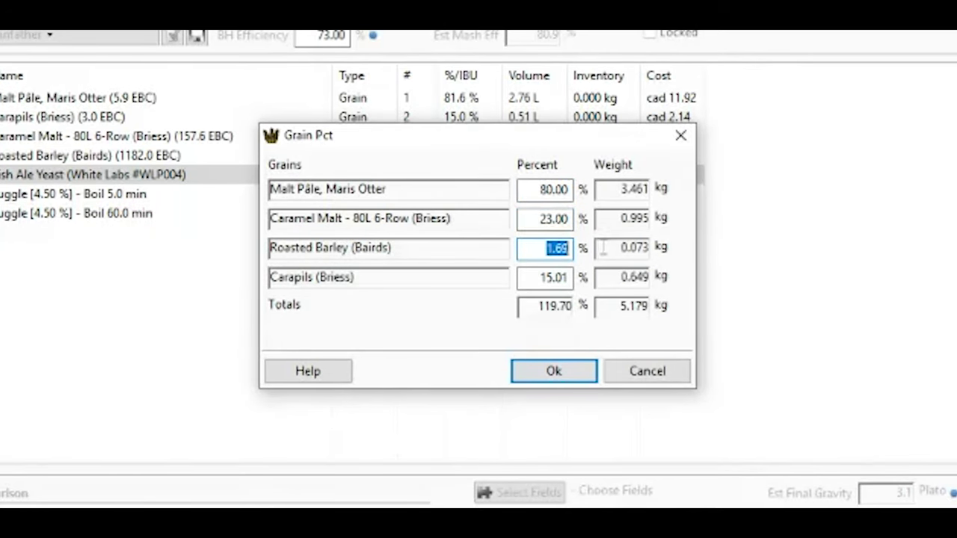
pyautogui.write('1.5')
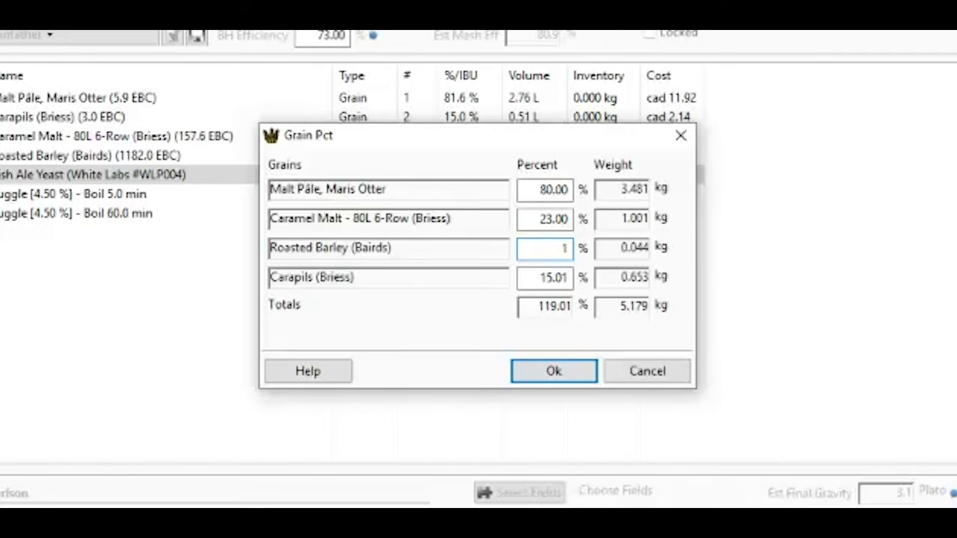
# - Set the percentages of Caramel Malt 80L to 2% and Carapils to 5%
pyautogui.click(532, 216)
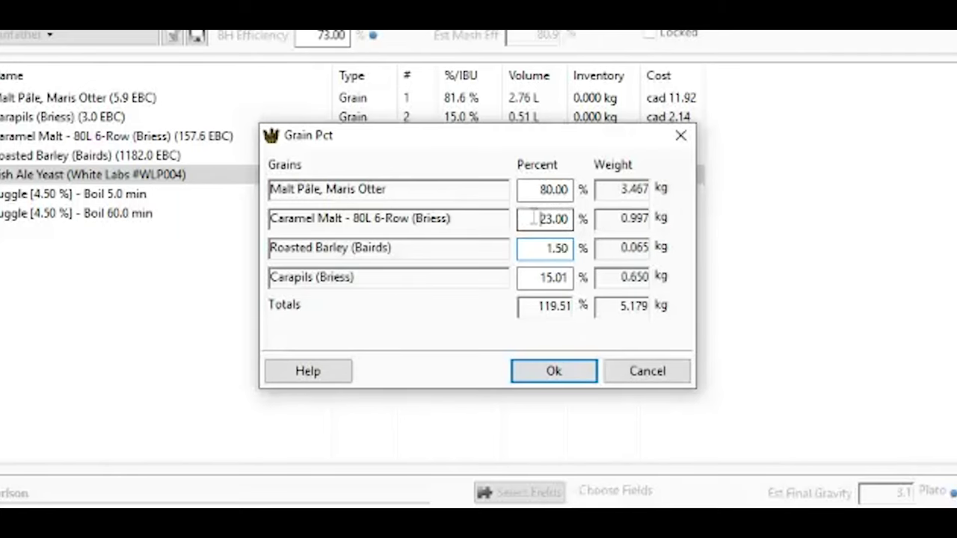
pyautogui.write('2')
pyautogui.click(532, 277)
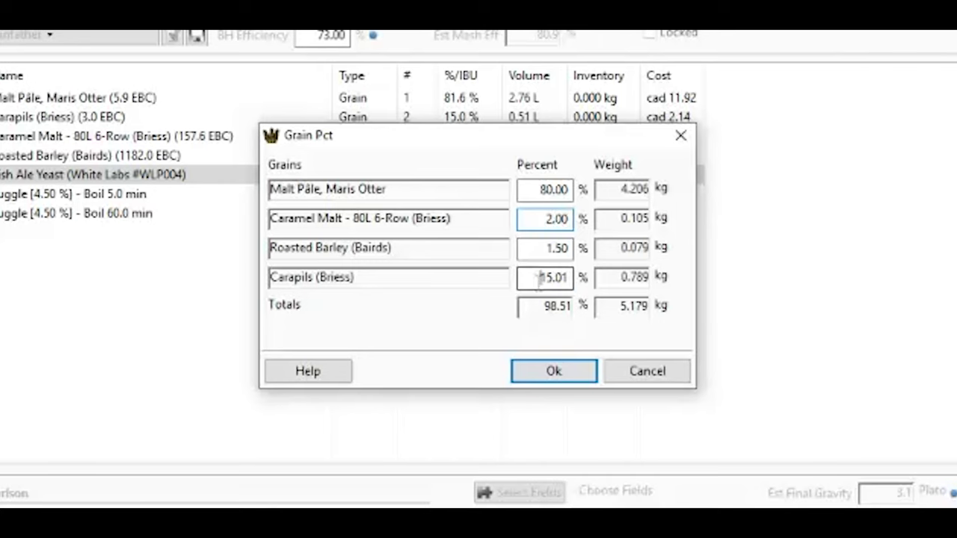
pyautogui.doubleClick(531, 277)
pyautogui.write('5')
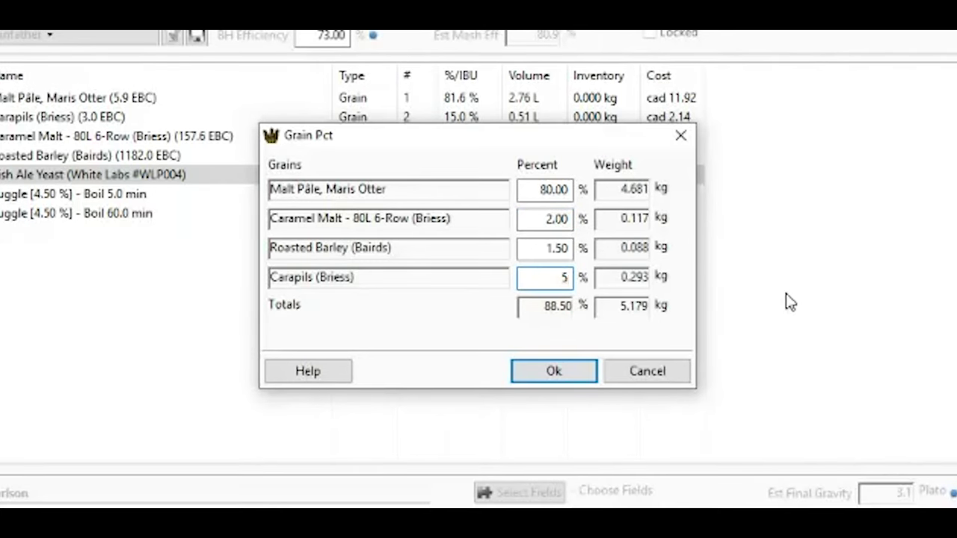
# - Raise the Maris Otter pale malt's share of the grain bill to 85%
pyautogui.click(532, 252)
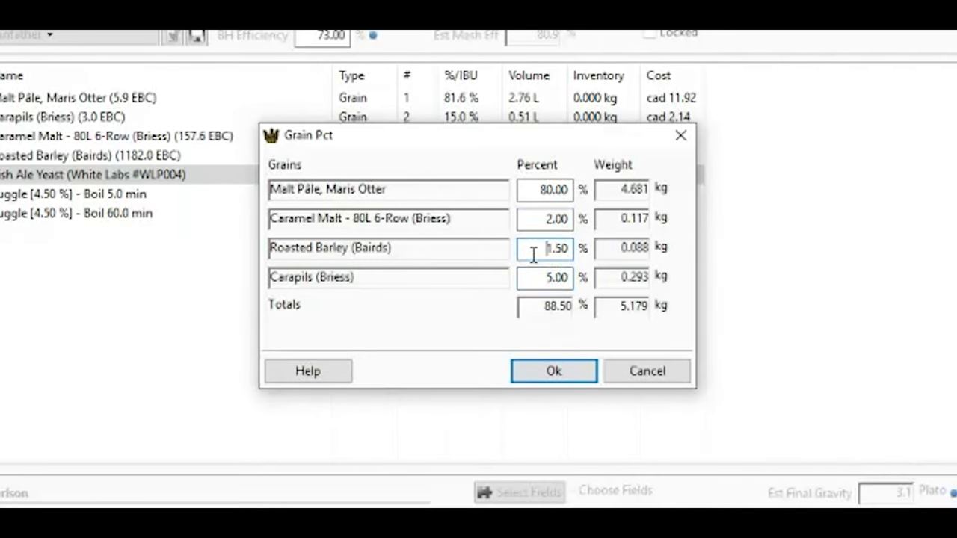
pyautogui.click(532, 218)
pyautogui.doubleClick(533, 217)
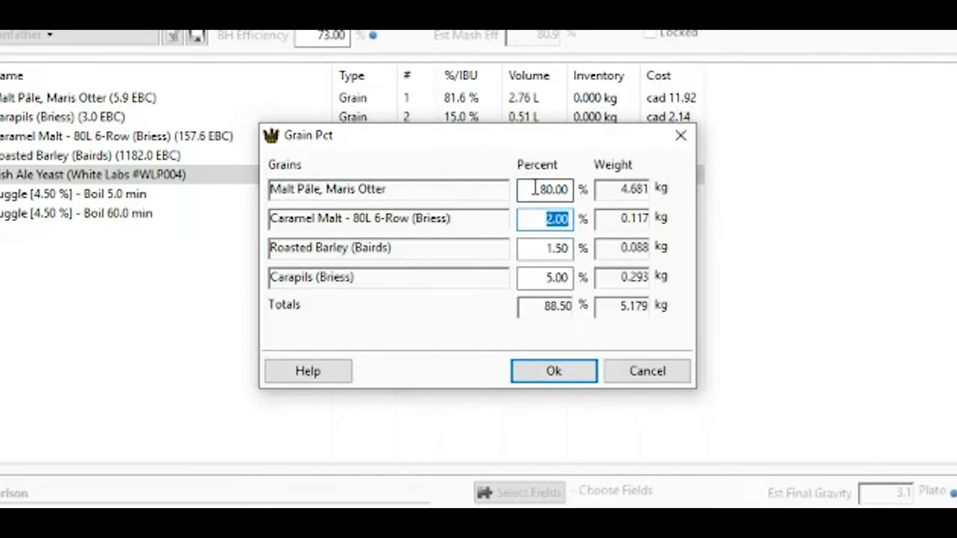
pyautogui.doubleClick(534, 189)
pyautogui.write('85')
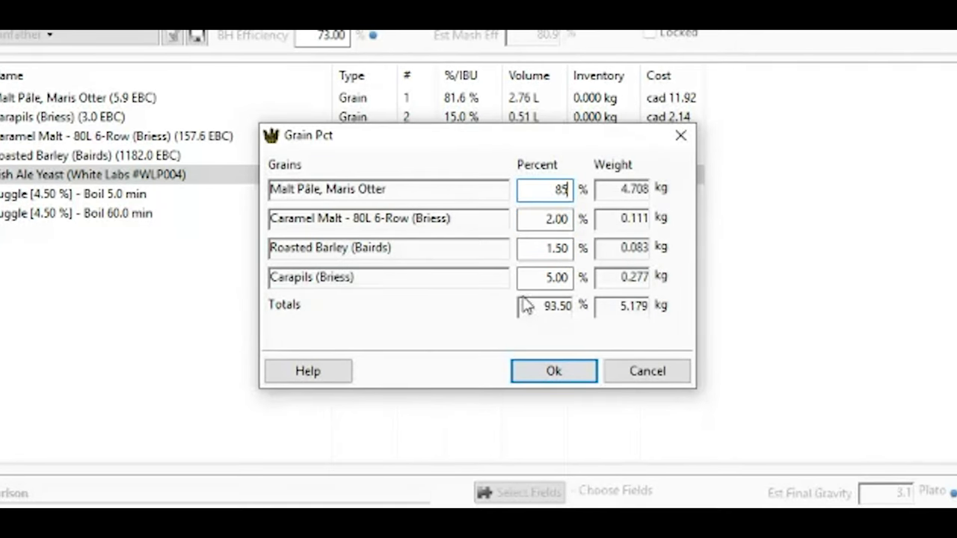
# - Set Caramel Malt 80L to 3.5% and Maris Otter to 90%, apply the percentages, and recheck them
pyautogui.click(544, 223)
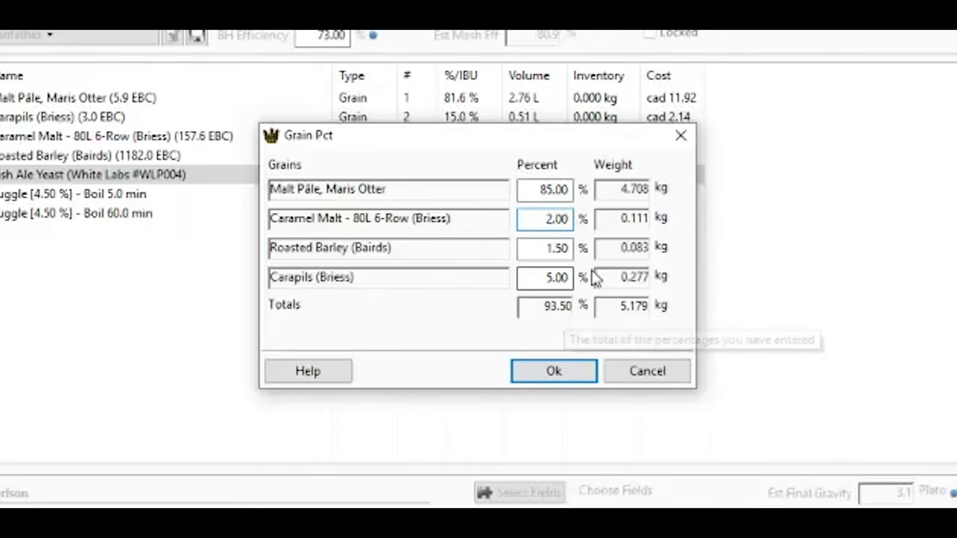
pyautogui.doubleClick(539, 219)
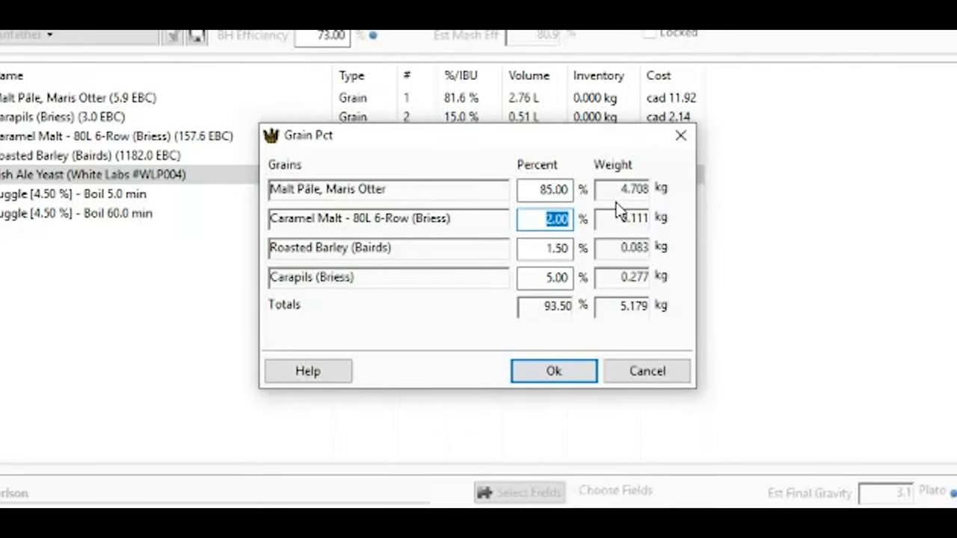
pyautogui.write('3.5')
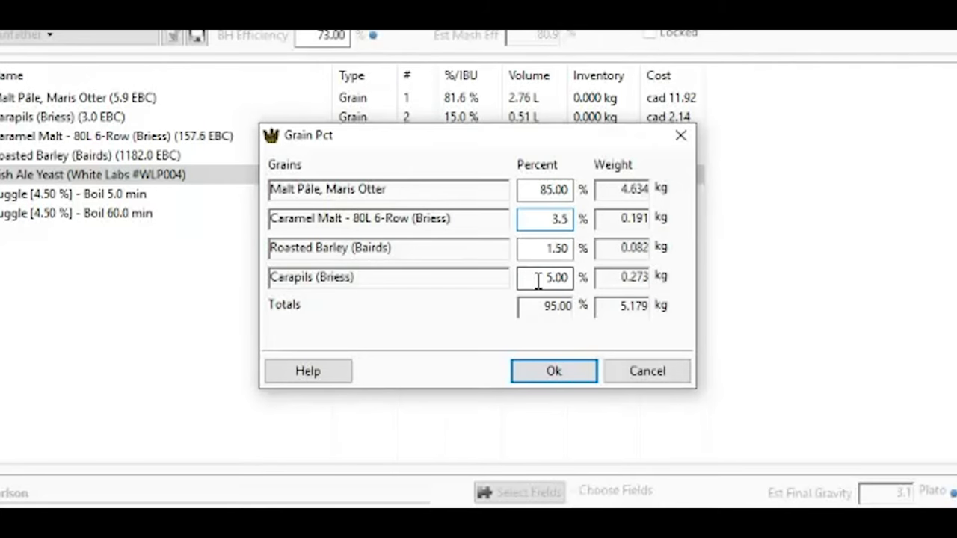
pyautogui.click(526, 189)
pyautogui.doubleClick(526, 188)
pyautogui.write('90')
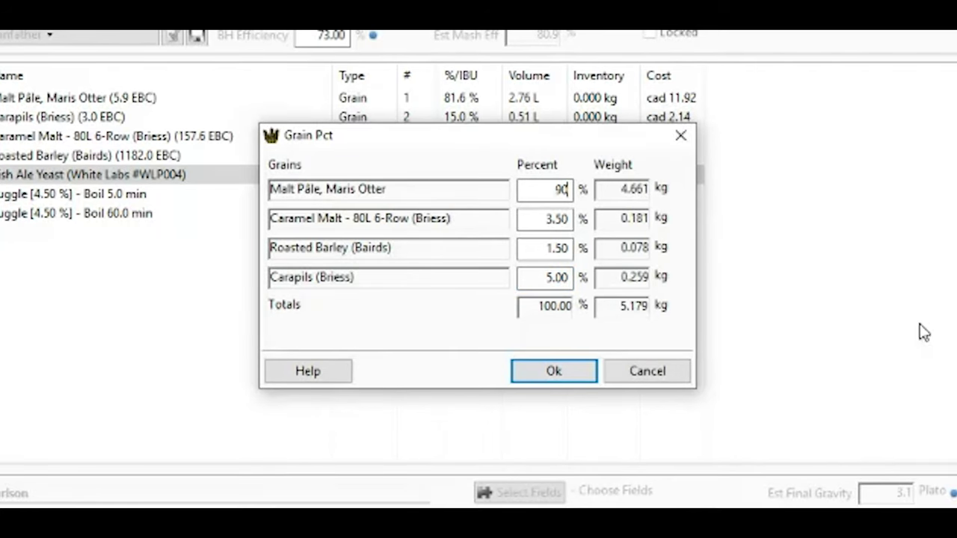
pyautogui.click(564, 375)
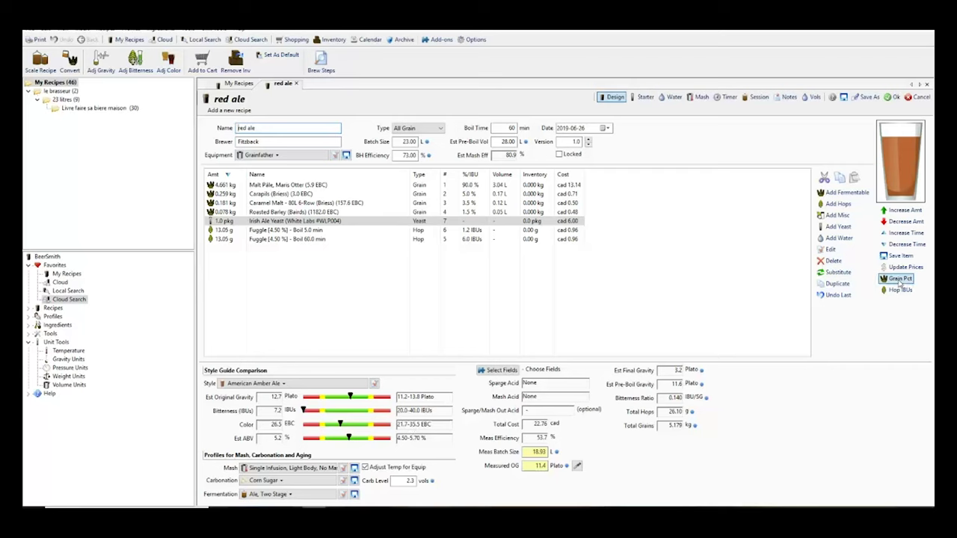
pyautogui.click(899, 278)
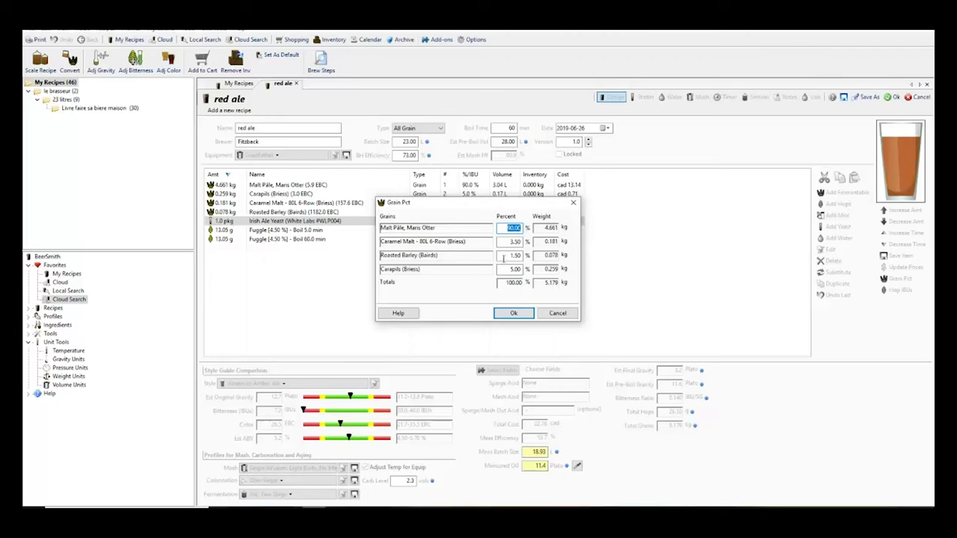
pyautogui.click(513, 313)
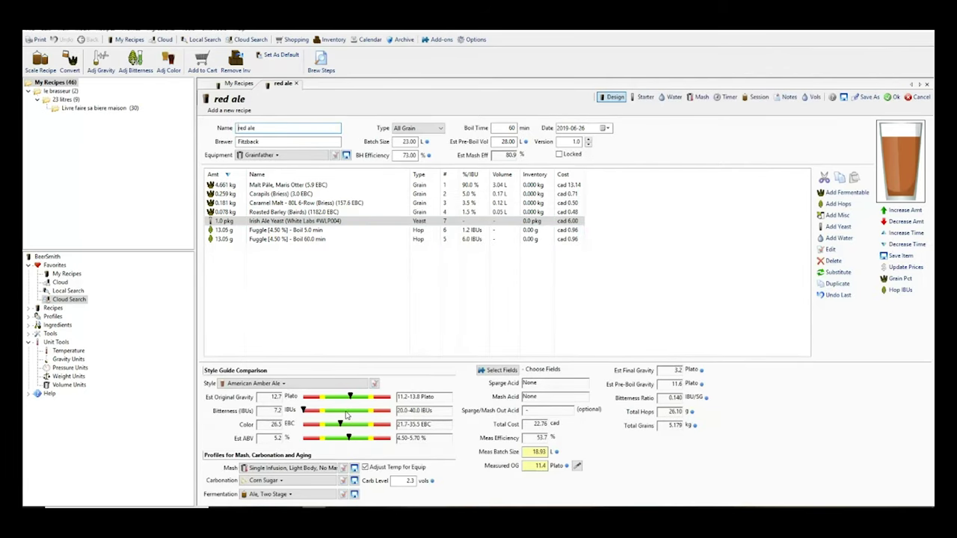
# - Adjust the recipe's desired bitterness to 30 IBUs and apply it
pyautogui.click(347, 411)
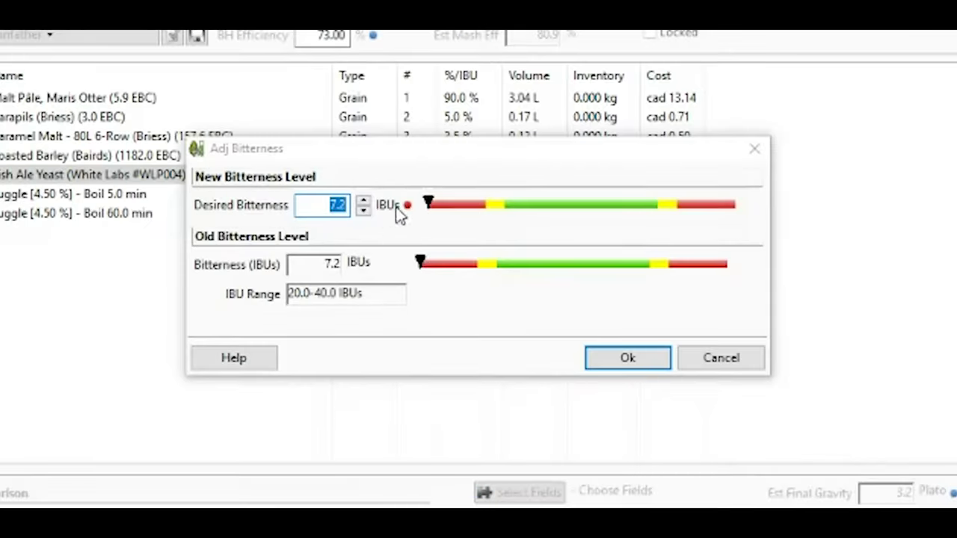
pyautogui.click(360, 201)
pyautogui.doubleClick(313, 208)
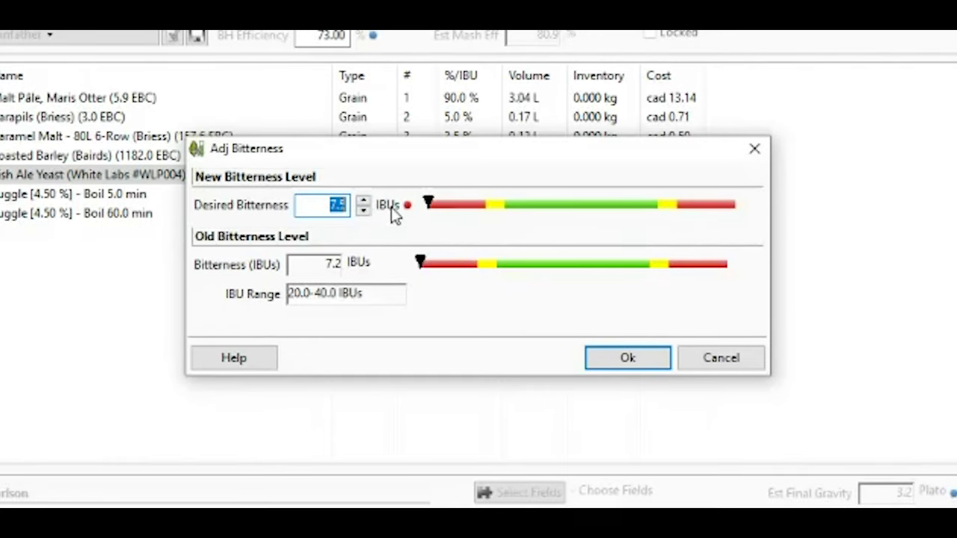
pyautogui.write('30')
pyautogui.press('Return')
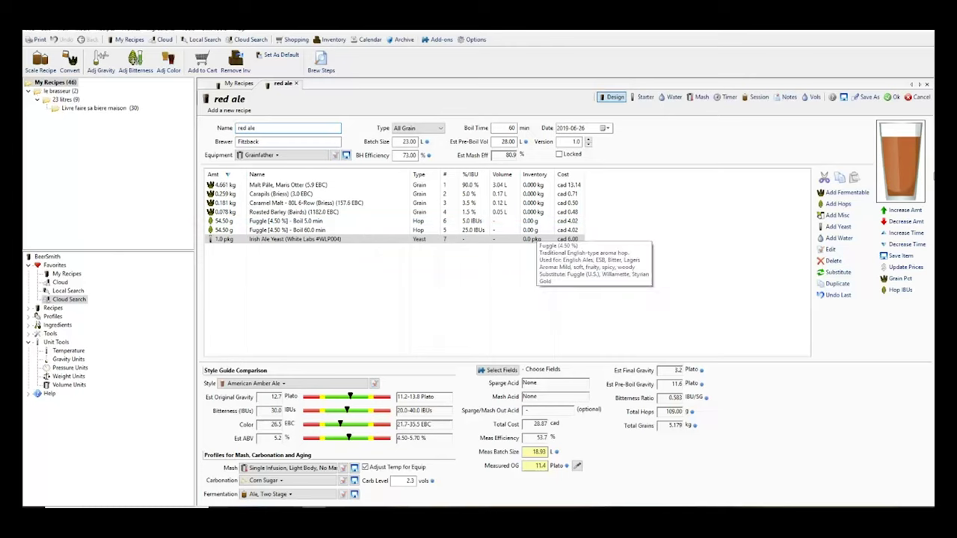
# - Set the individual hop contributions to 20 IBUs for the 60-minute Fuggle and 10 IBUs for the 5-minute Fuggle, and apply them
pyautogui.click(901, 289)
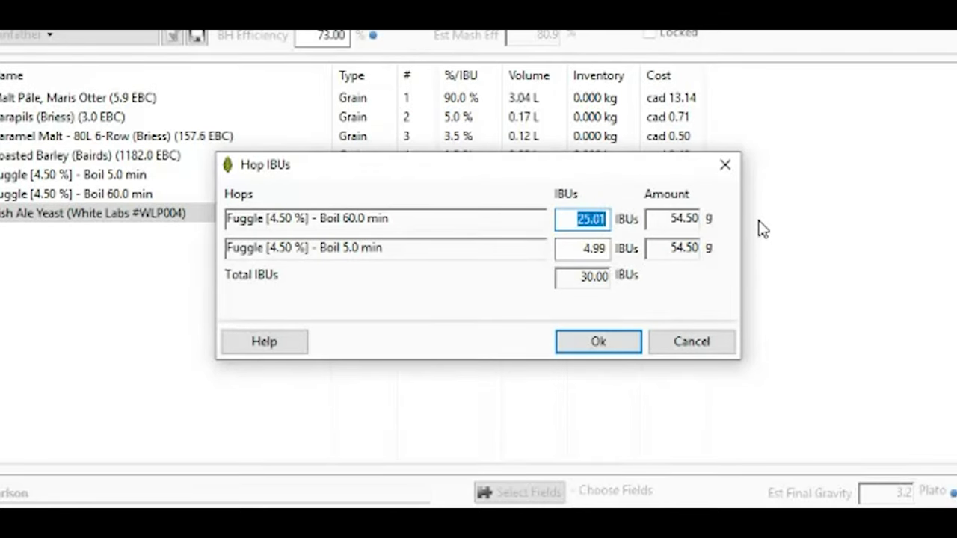
pyautogui.write('20')
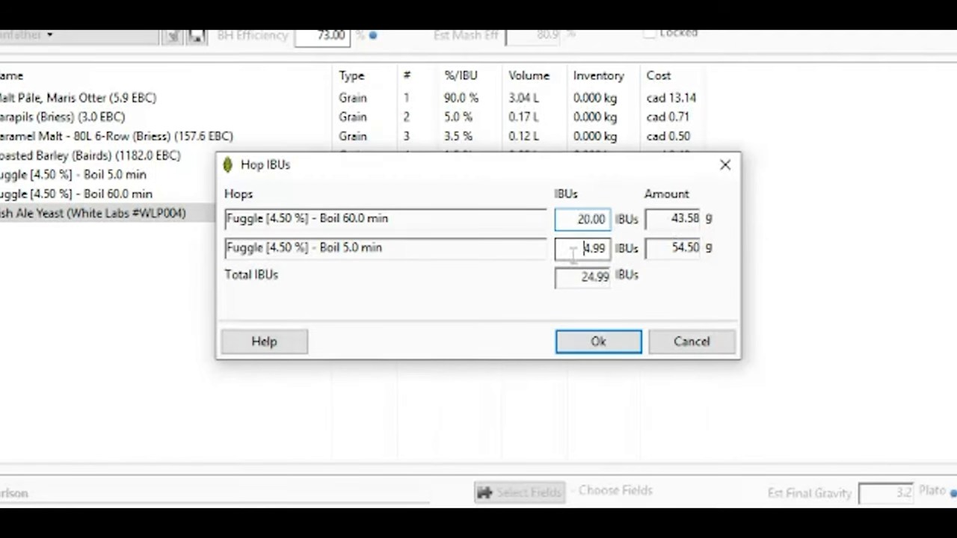
pyautogui.doubleClick(573, 254)
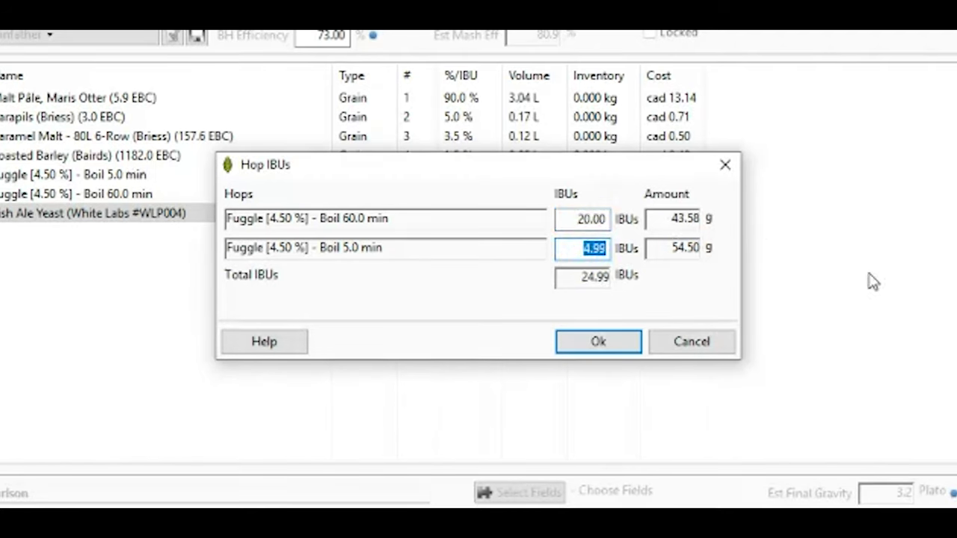
pyautogui.write('10')
pyautogui.click(641, 342)
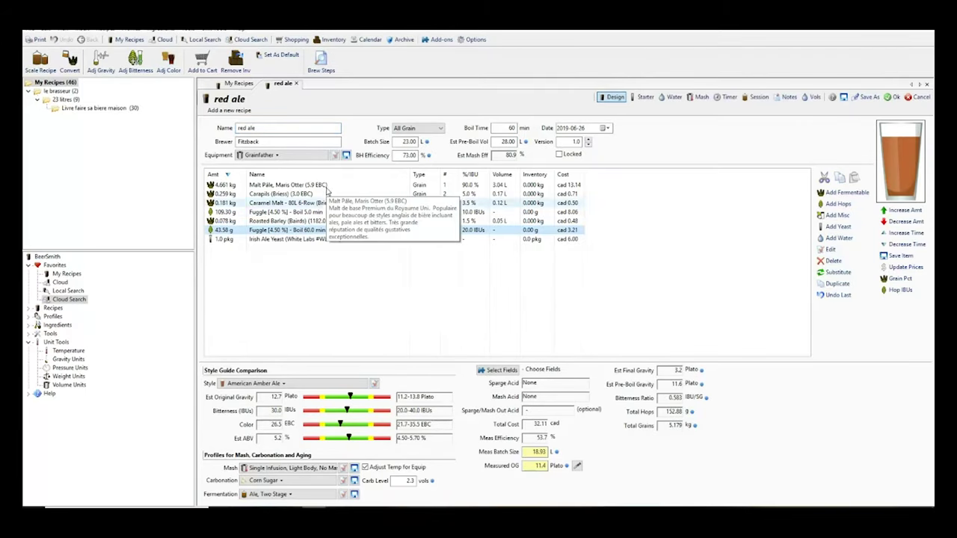
pyautogui.click(322, 230)
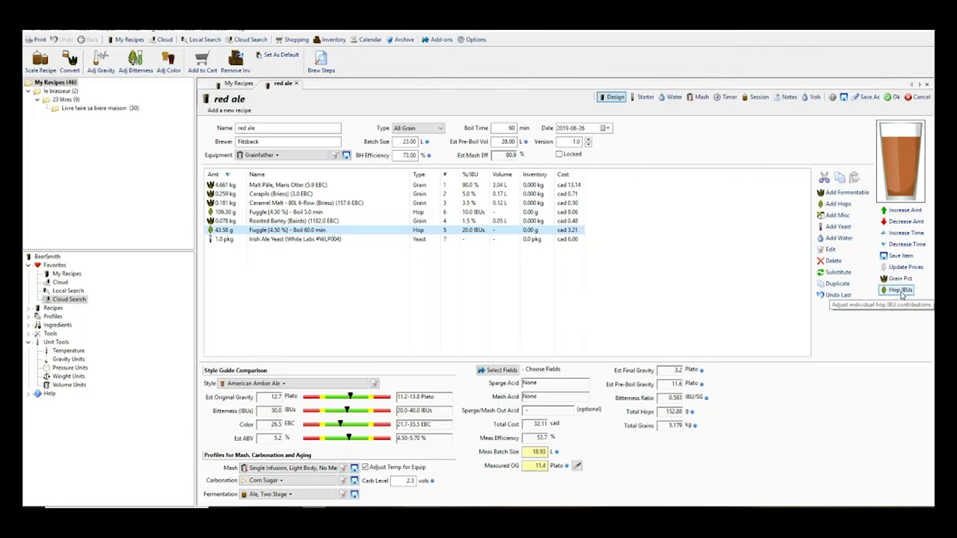
pyautogui.click(360, 402)
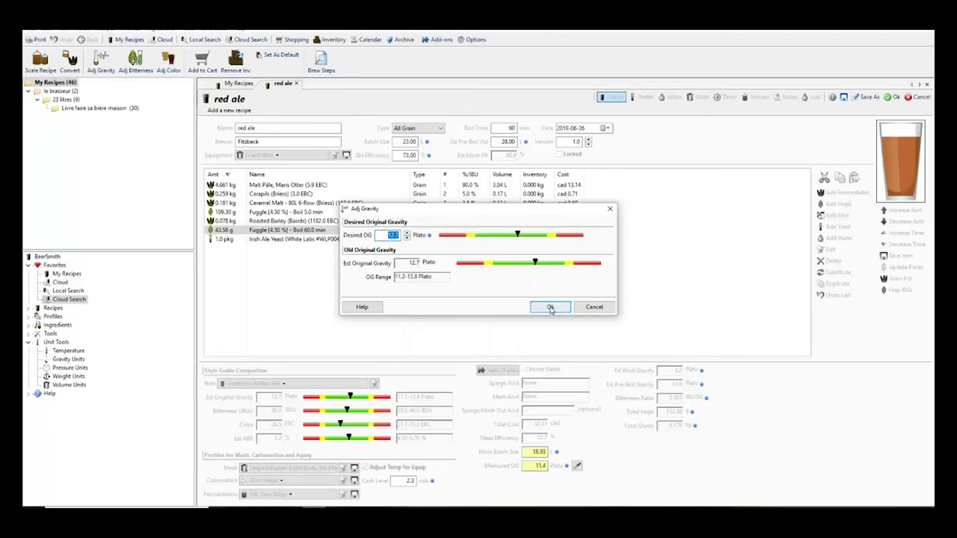
pyautogui.click(612, 310)
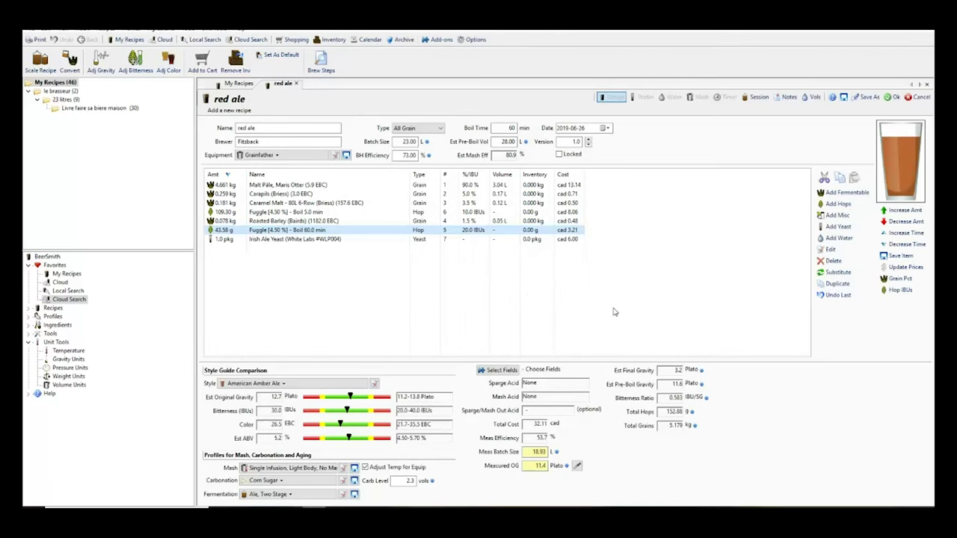